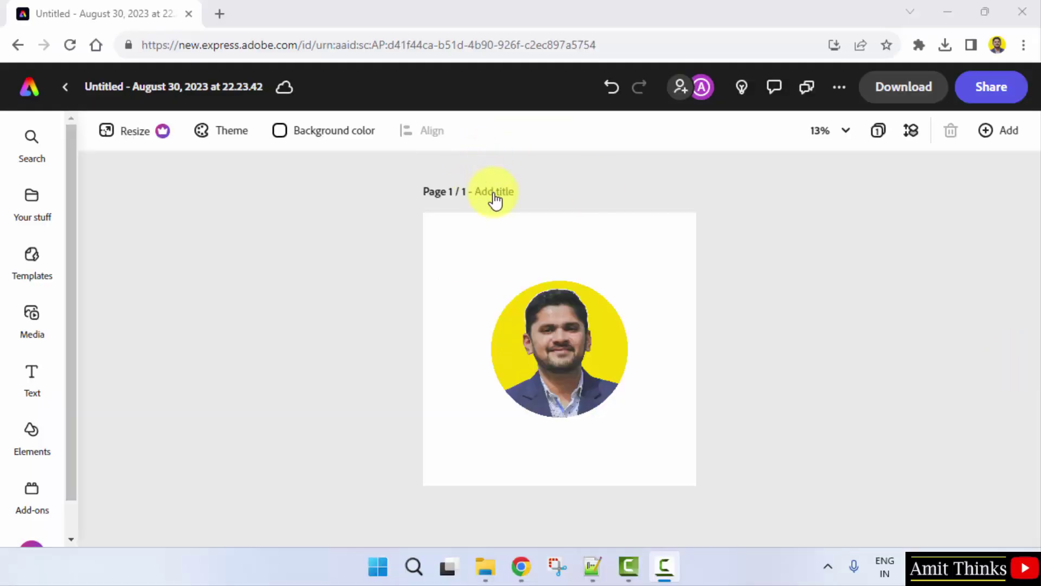
Edit the project name field, correcting it to 'Amit Images'
{"action": "left_click", "coordinate": [134, 88]}
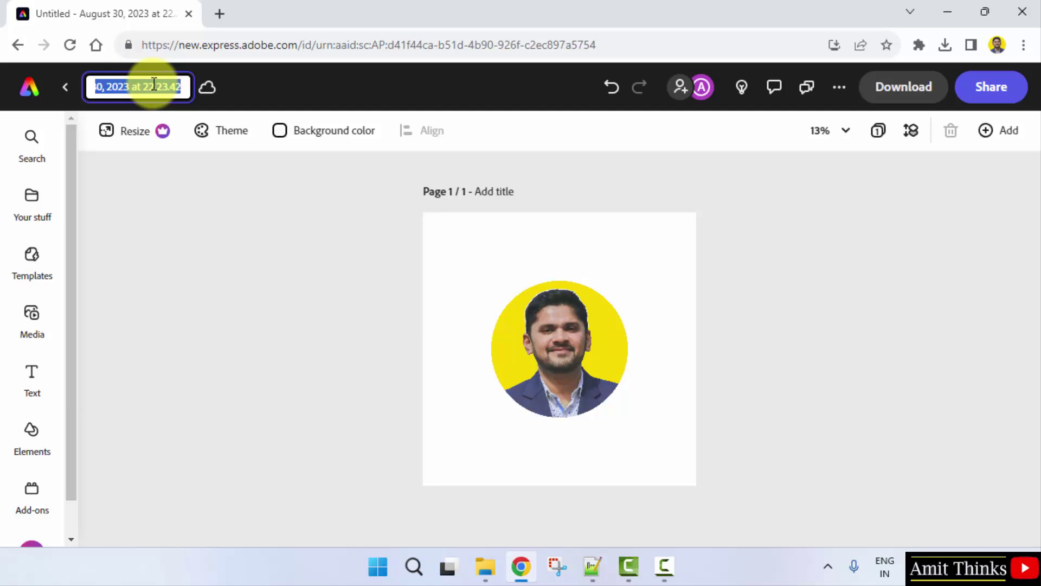
{"action": "type", "text": "Portiol"}
{"action": "key", "text": "BackSpace"}
{"action": "key", "text": "BackSpace"}
{"action": "key", "text": "BackSpace"}
{"action": "key", "text": "BackSpace"}
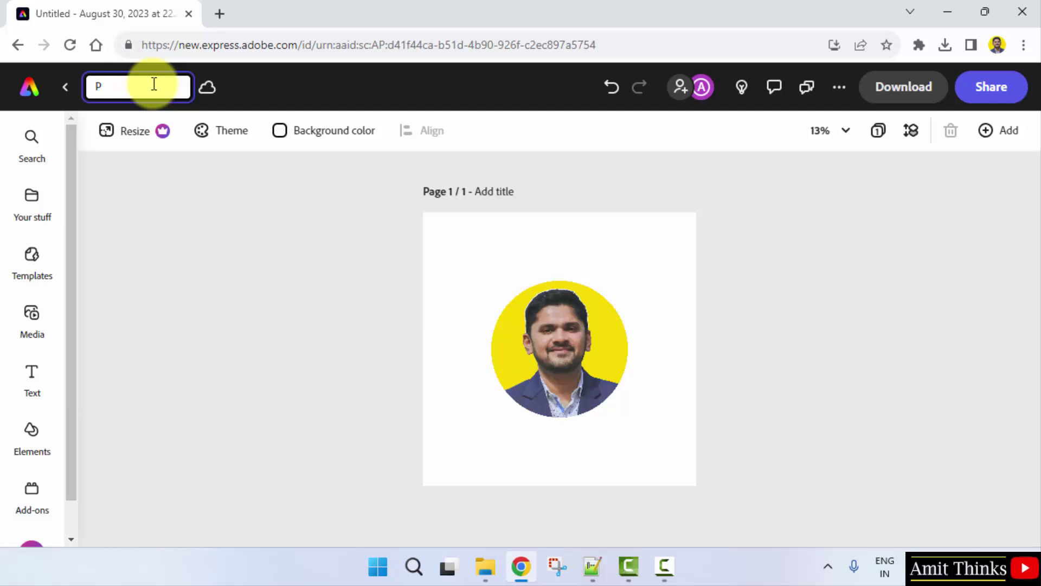
{"action": "key", "text": "BackSpace"}
{"action": "type", "text": "Amit"}
{"action": "type", "text": " Images"}
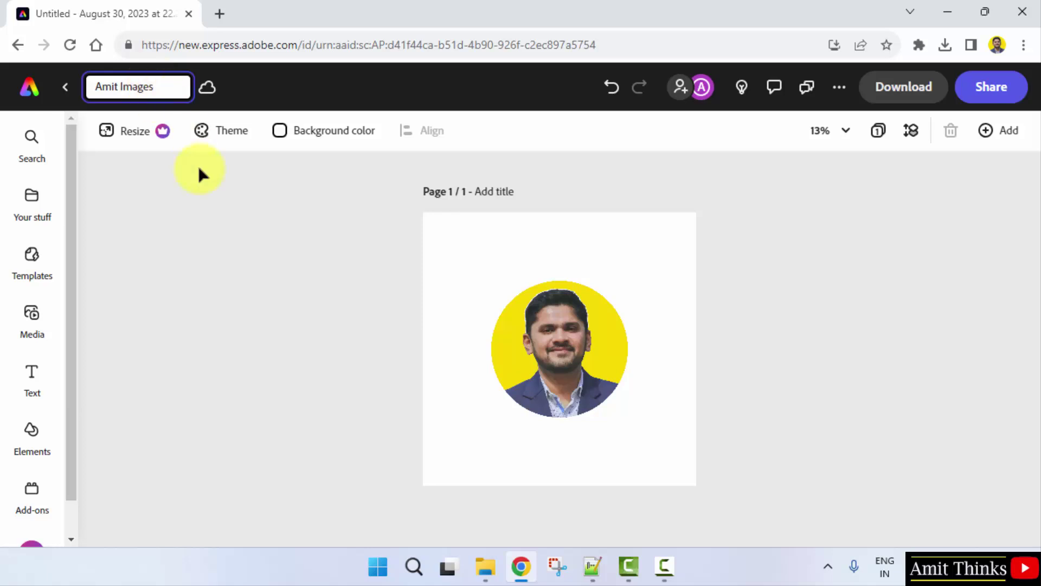
Commit the project name and title the first page 'Sample One'
{"action": "left_click", "coordinate": [198, 164]}
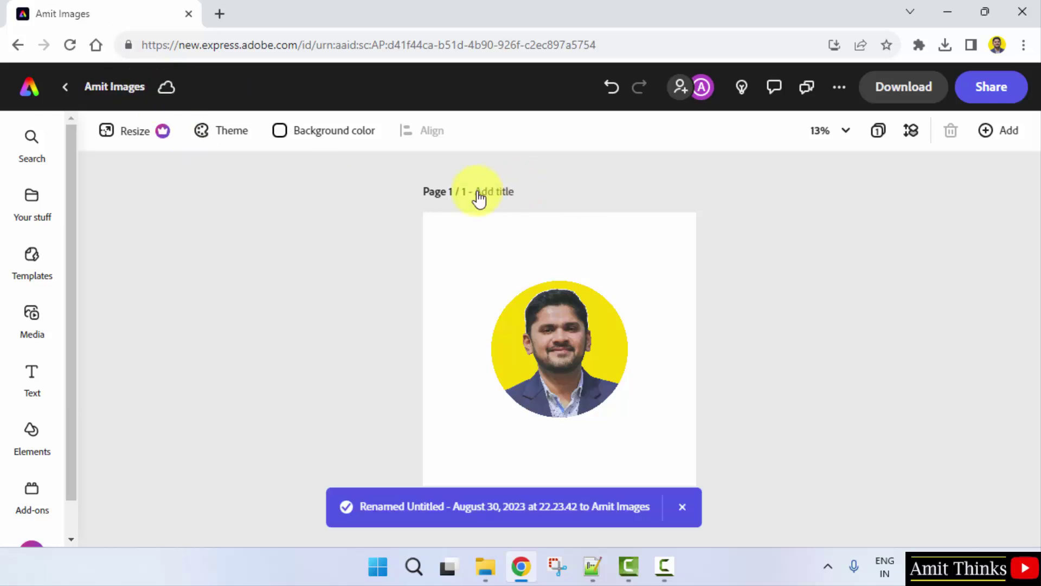
{"action": "left_click", "coordinate": [506, 196]}
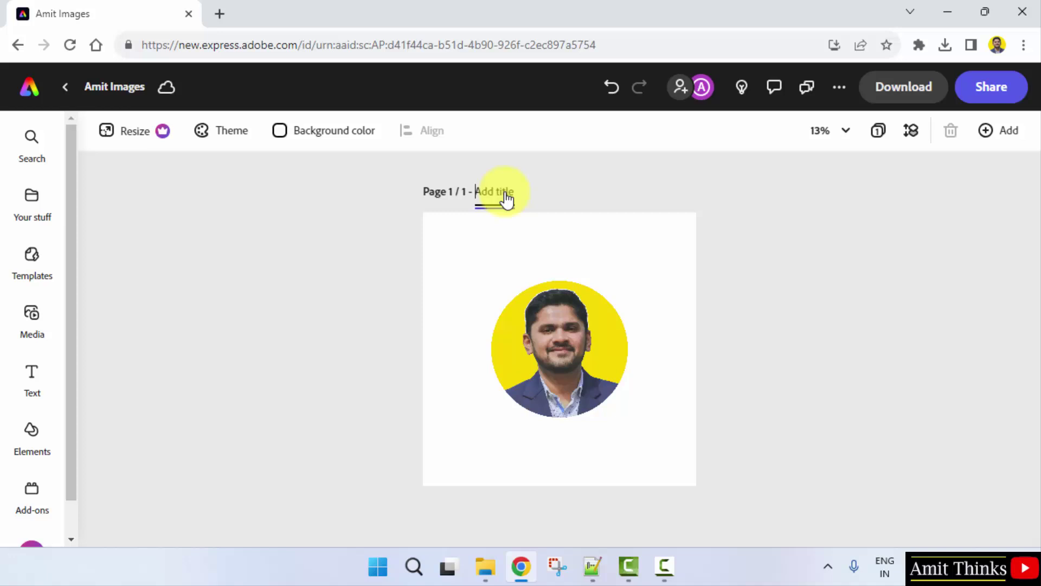
{"action": "type", "text": "Sample"}
{"action": "type", "text": " One"}
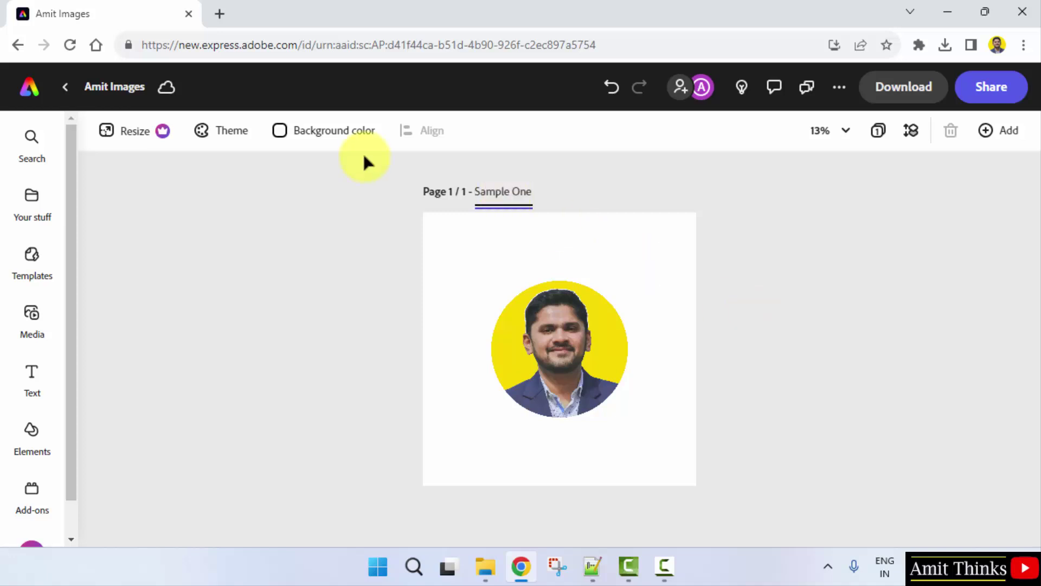
Insert a same-size blank page 2 and title it 'Sample Two'
{"action": "left_click", "coordinate": [1005, 133]}
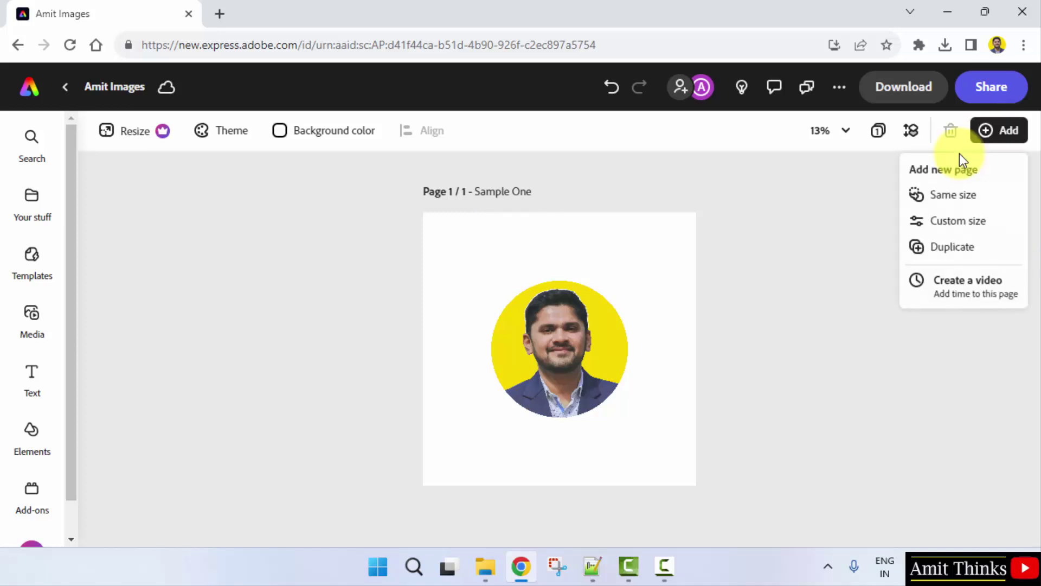
{"action": "left_click", "coordinate": [960, 195]}
{"action": "left_click", "coordinate": [499, 192]}
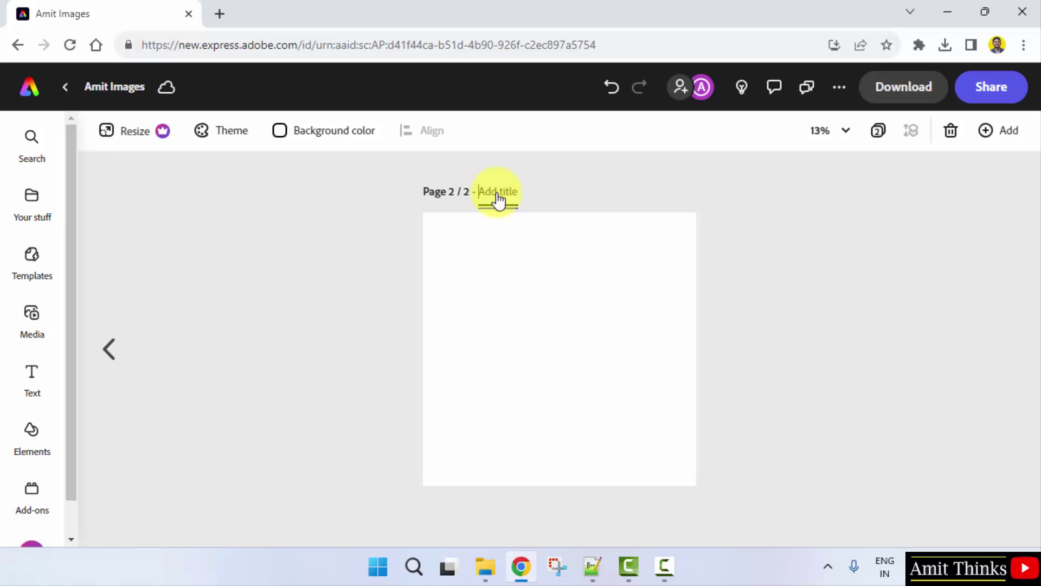
{"action": "type", "text": "Sample Two"}
Use the Previous page arrow to return to page one, 'Sample One'
{"action": "left_click", "coordinate": [110, 349]}
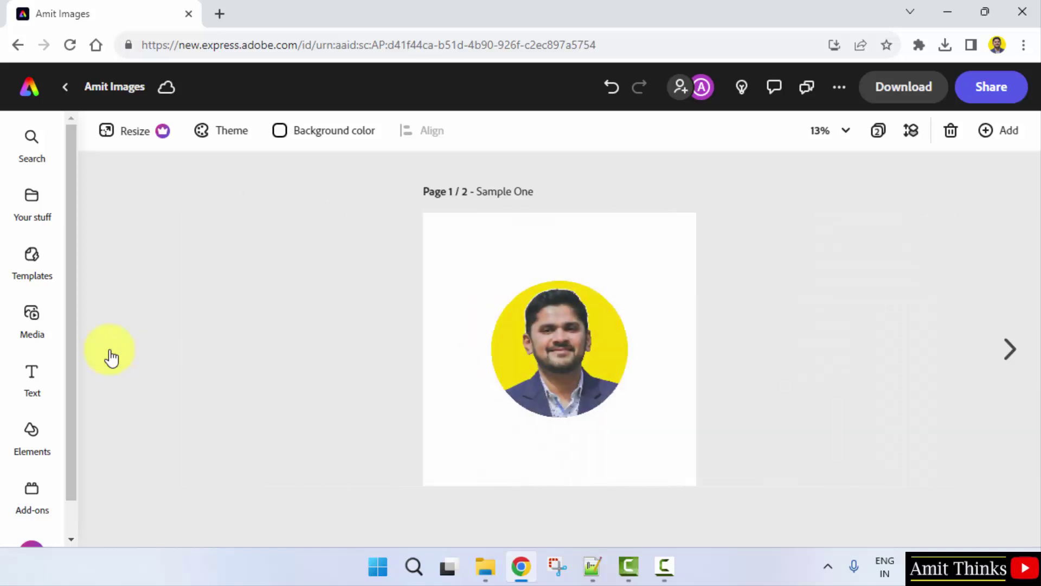